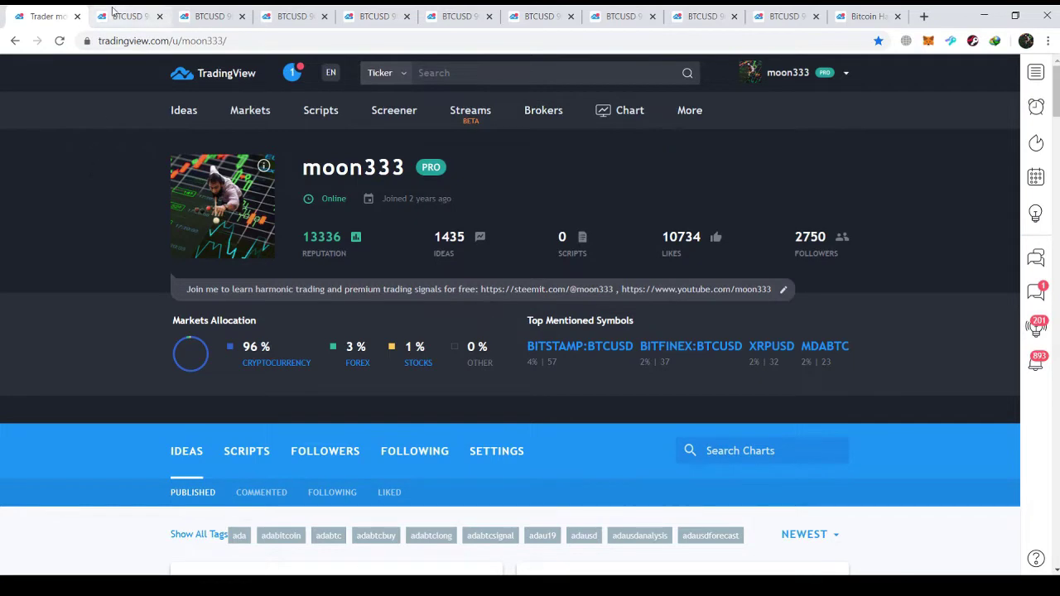
- Switch to the 4-hour BTCUSD Bearish BAT chart with its $9653–$9850 zone
click(125, 16)
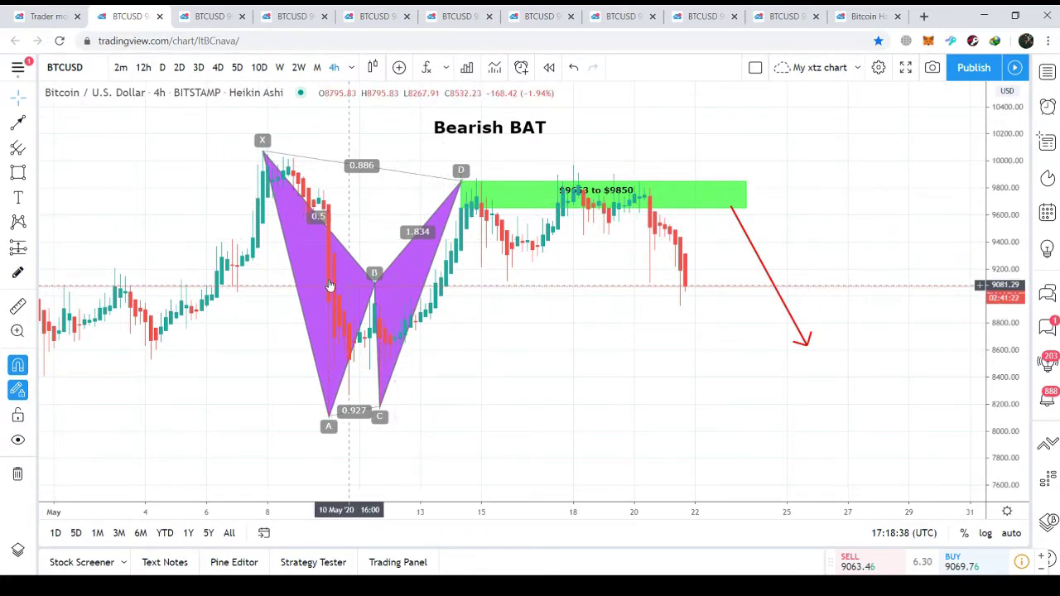
- Flip through the BTCUSD charts: RSI, $10000 line, bull flag, MACD/HACOLT/Stoch, SMA, EMA, weekly channel
click(199, 13)
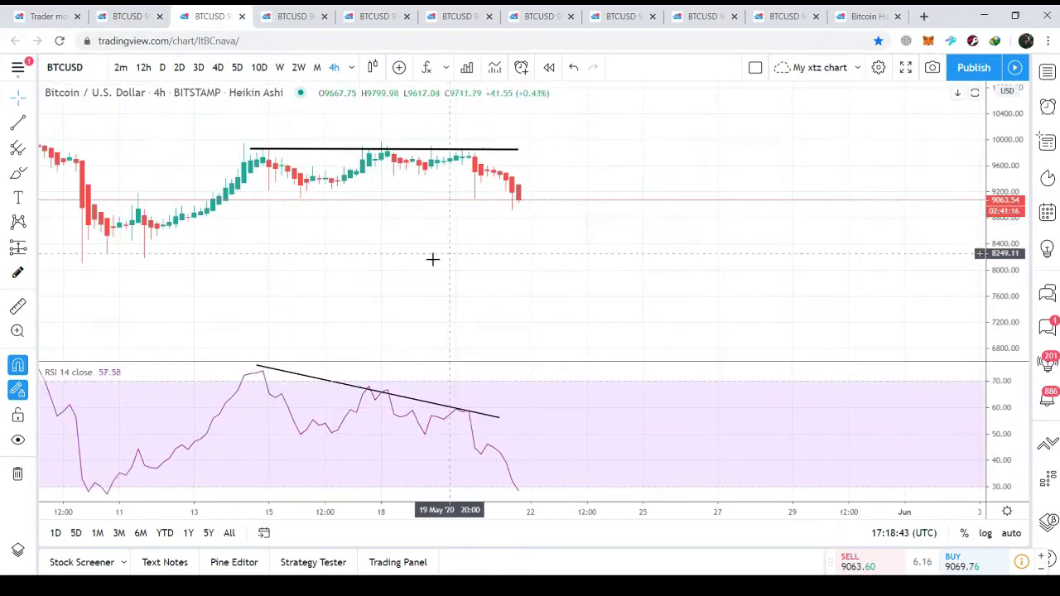
click(282, 17)
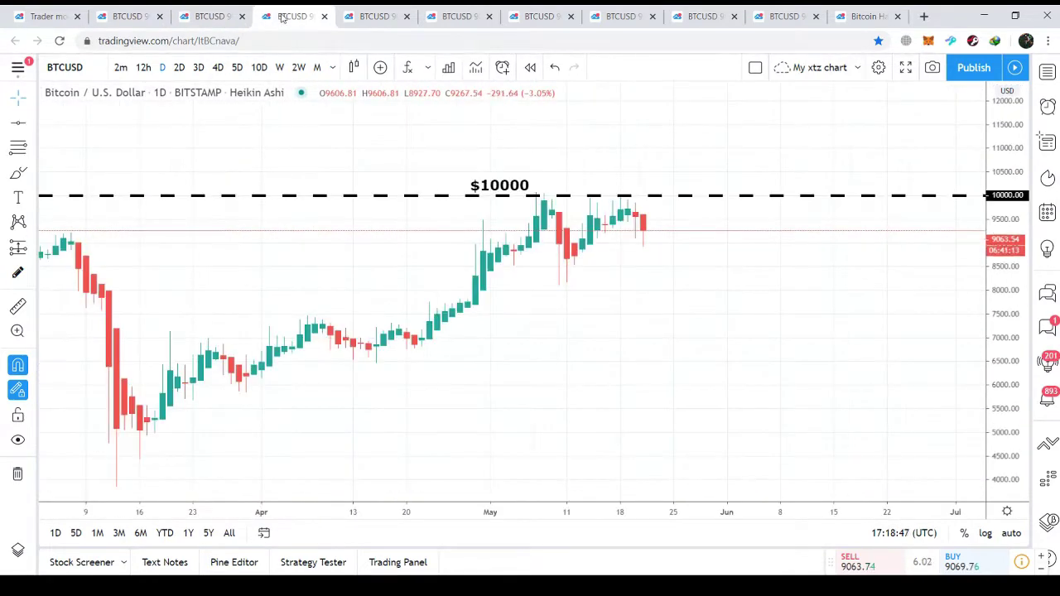
click(383, 13)
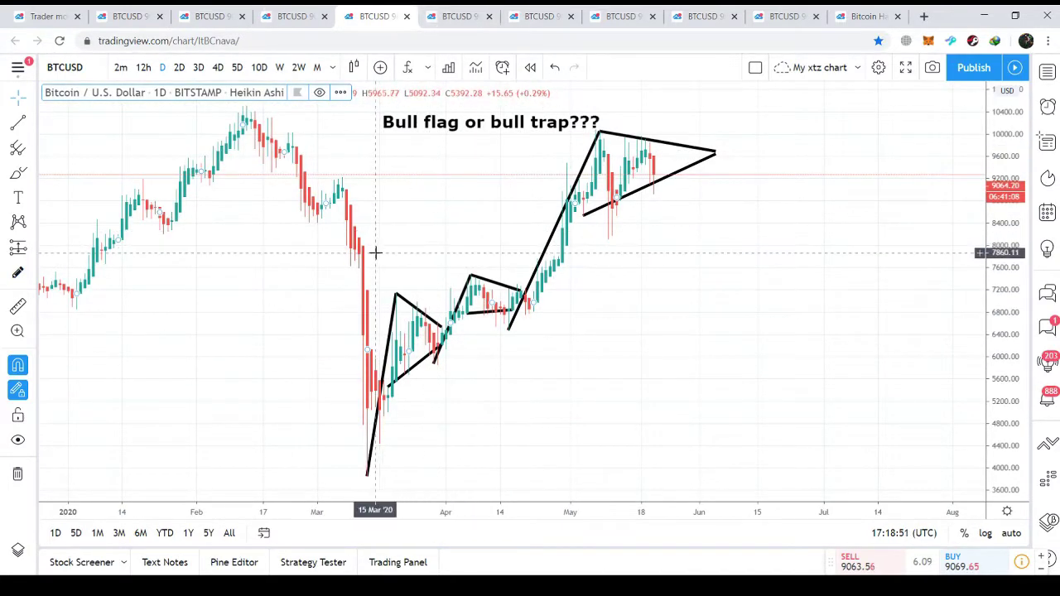
click(476, 12)
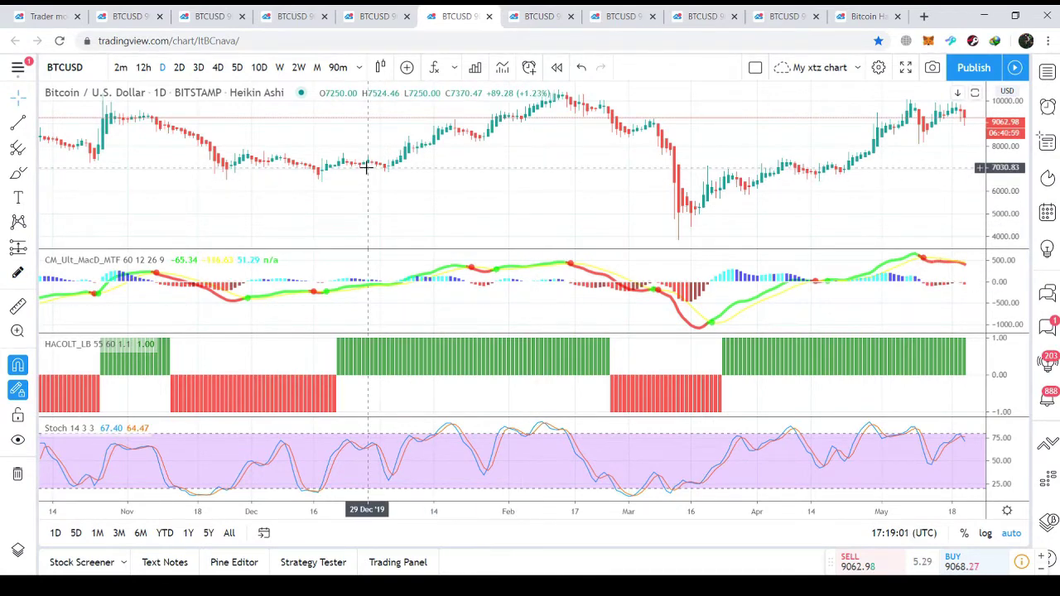
click(539, 16)
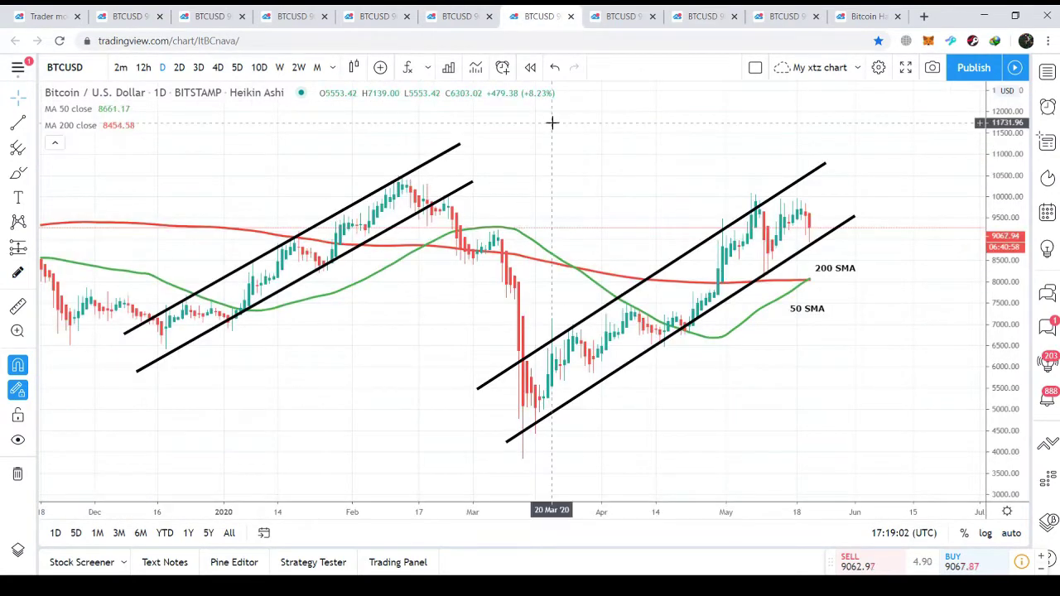
click(616, 11)
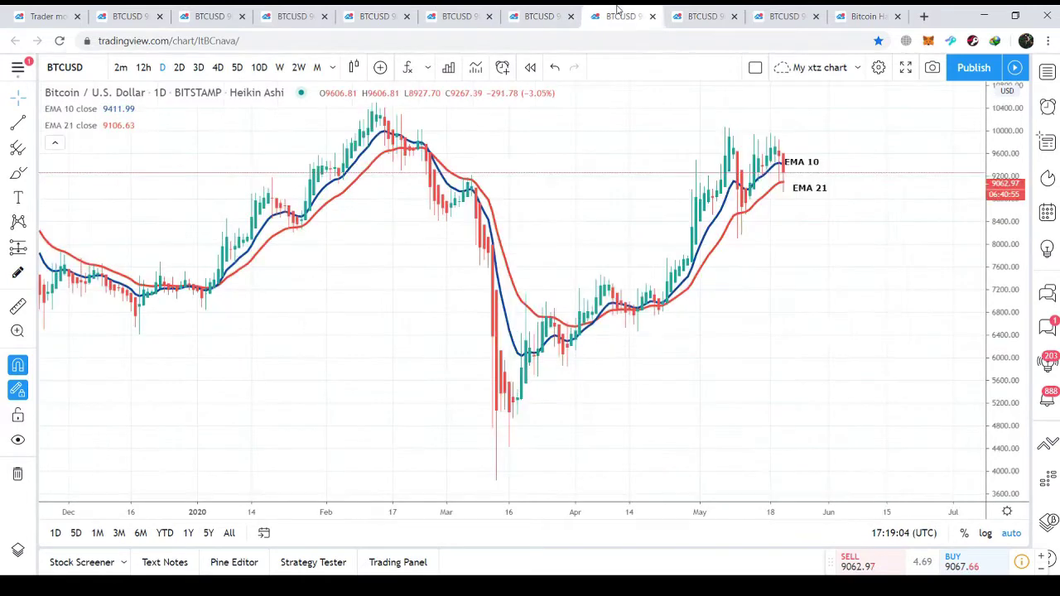
click(712, 12)
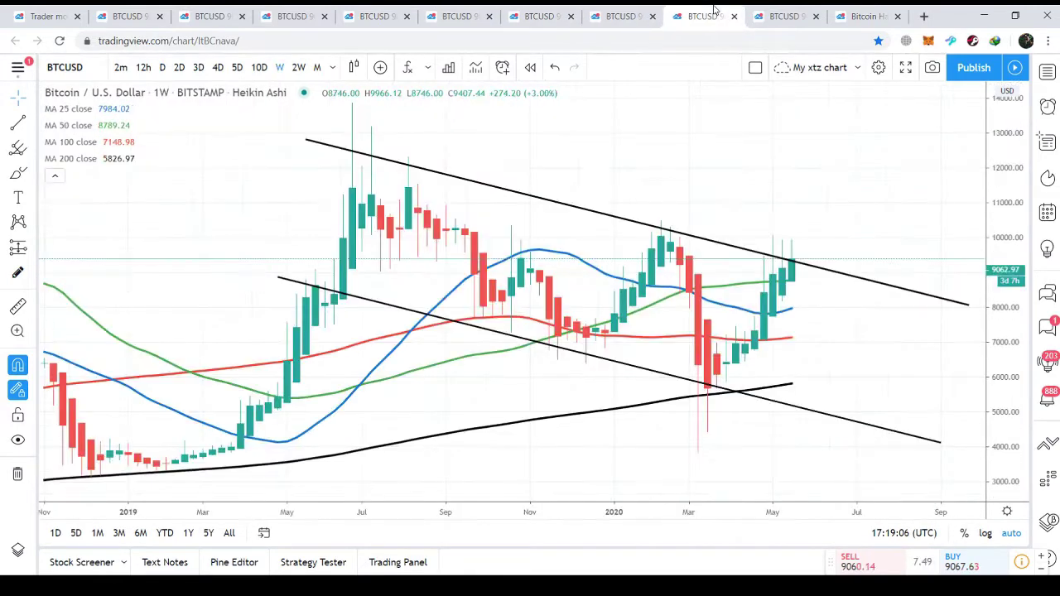
click(775, 11)
- Revisit the EMA and SMA channel charts, then open the Gartley $12K idea page
click(595, 9)
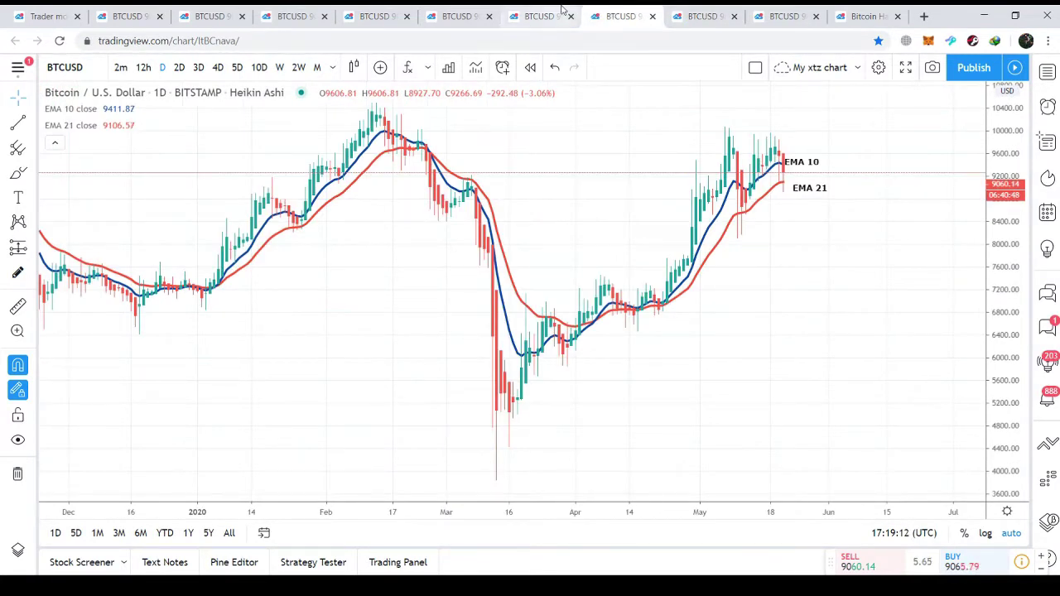
click(562, 10)
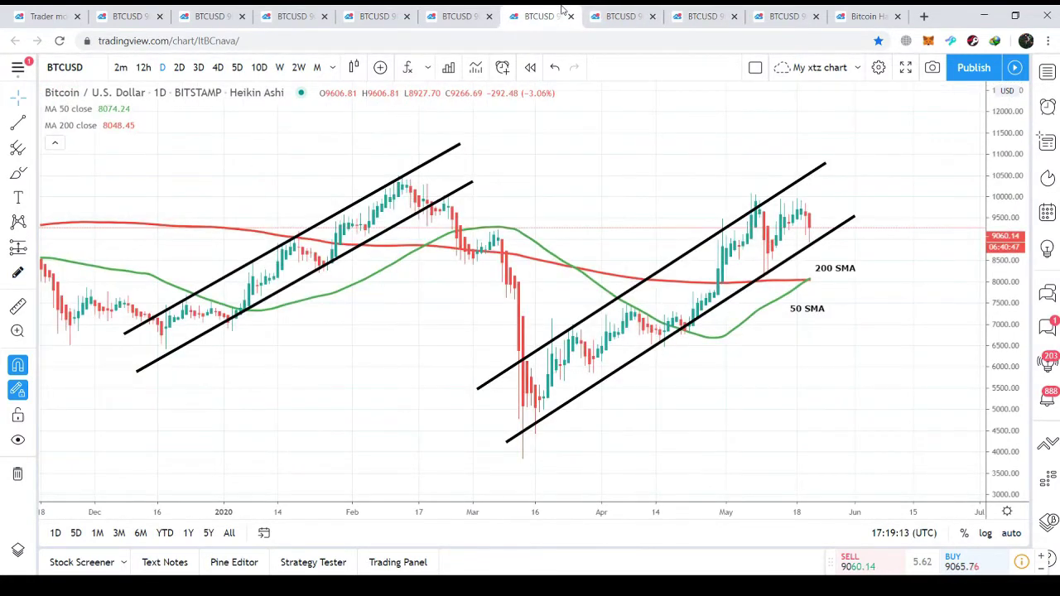
click(852, 11)
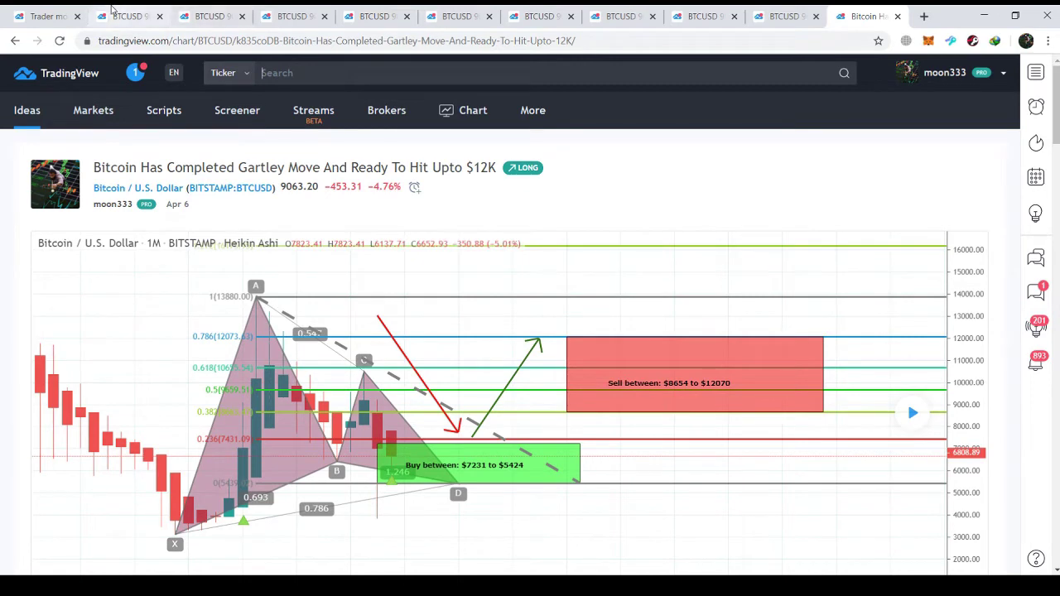
- Go back to the 4-hour Bearish BAT BTCUSD chart tab
click(124, 16)
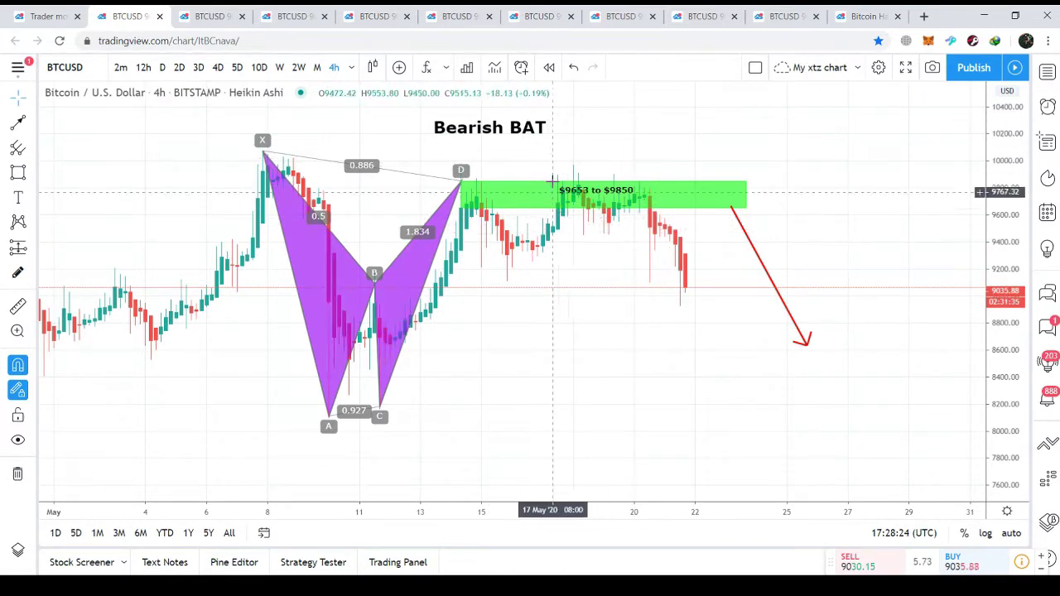
- View the 4-hour RSI trendline chart, then the 1-hour 'beware of the bear trap' snapshot
click(187, 15)
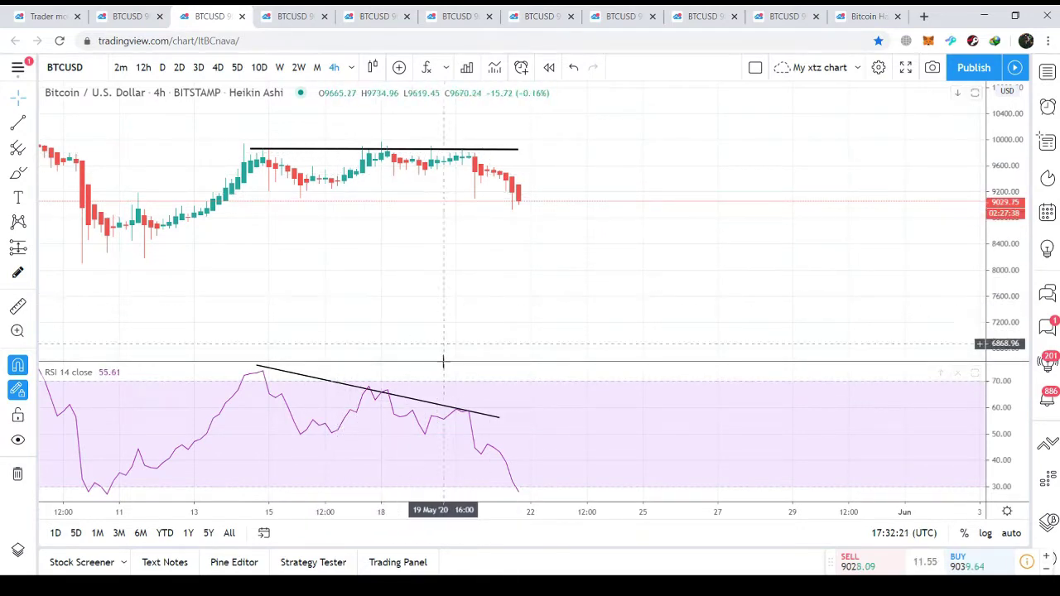
click(32, 12)
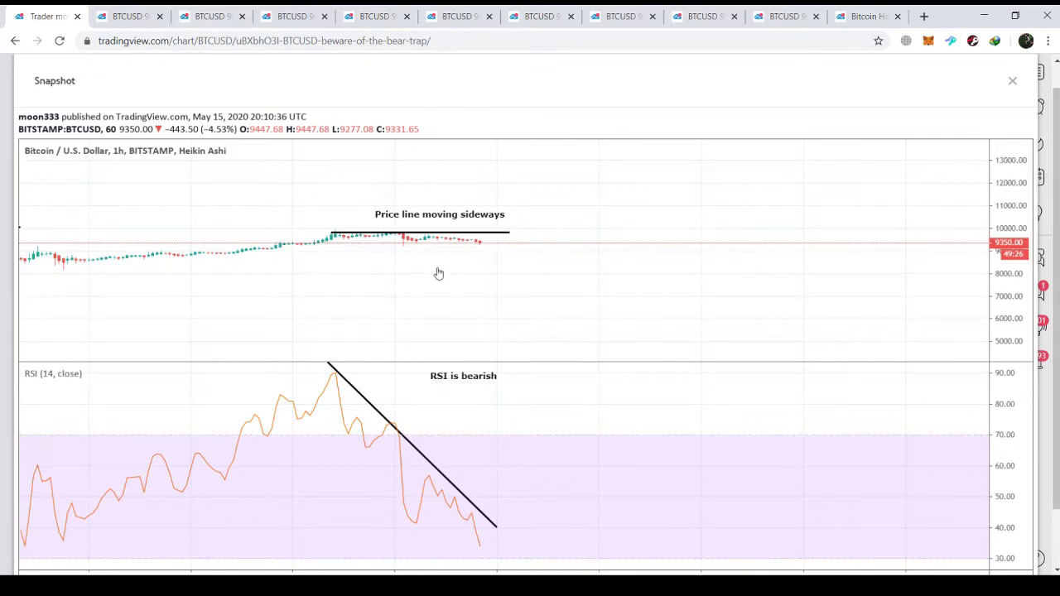
- Cycle back through the bull flag and daily $10000 charts to the 4-hour RSI chart
click(380, 10)
click(294, 16)
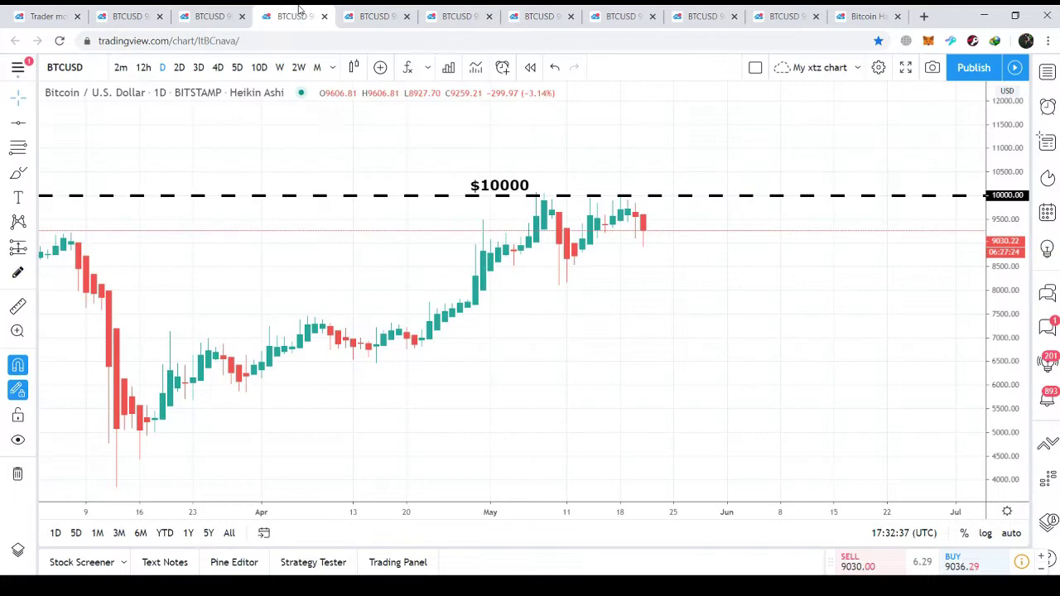
click(208, 16)
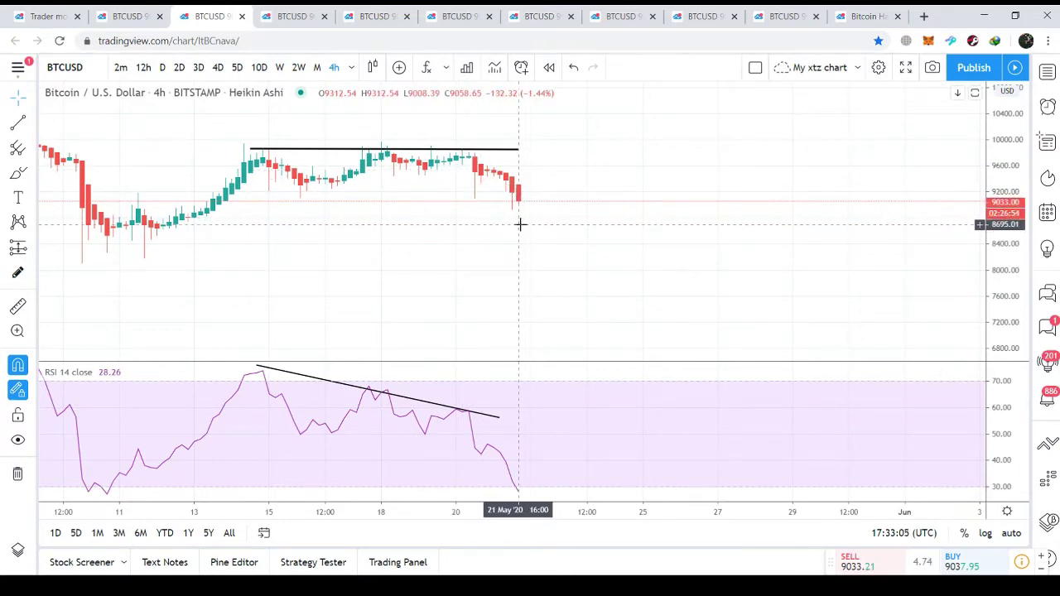
- Show the daily $10000 resistance chart and pick the Fibonacci retracement tool
click(292, 10)
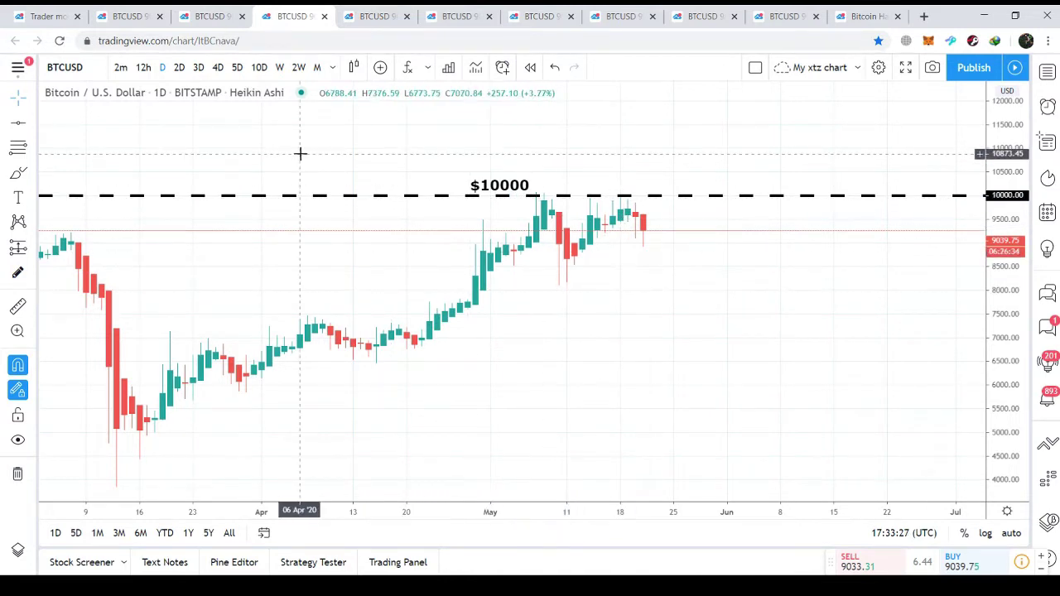
click(19, 147)
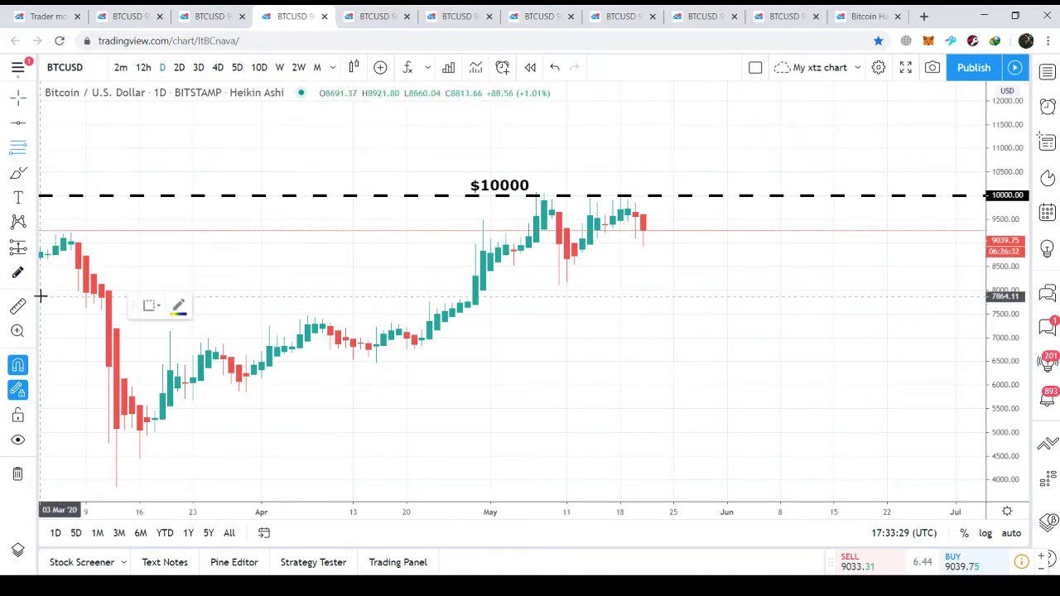
- Draw a Fibonacci retracement from the 3850 March 13 low to the 10074 May 7 high
click(115, 487)
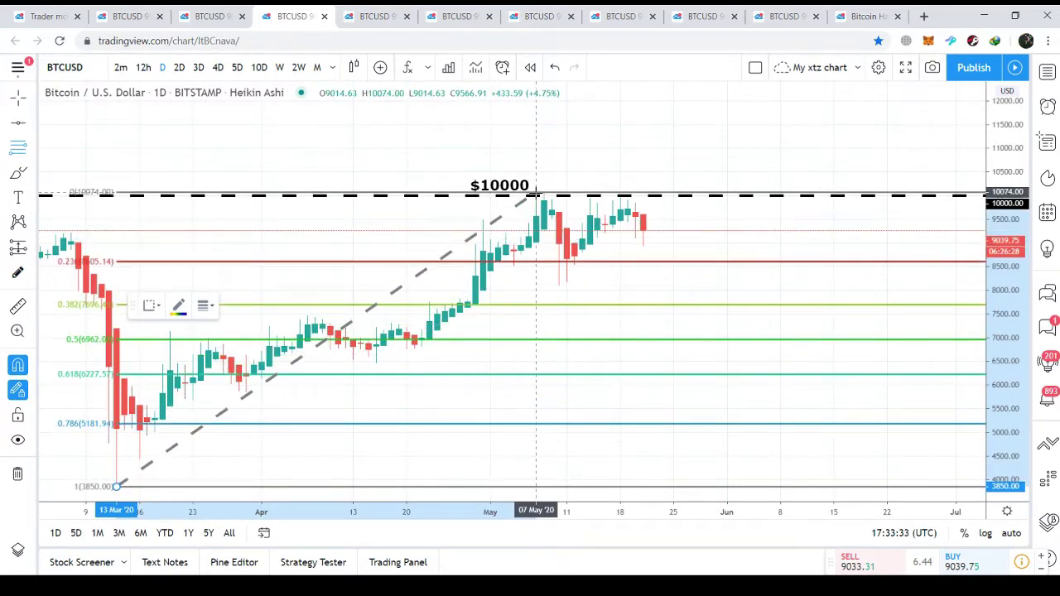
click(536, 195)
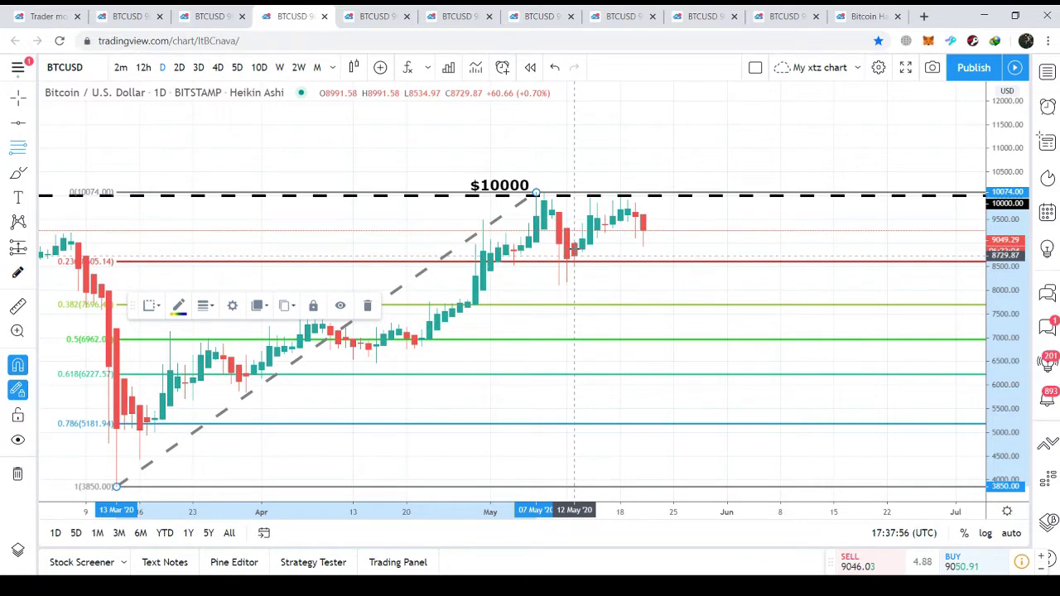
- Flip between the bull flag and Fibonacci charts, then show the MACD, HACOLT and Stoch chart
click(374, 15)
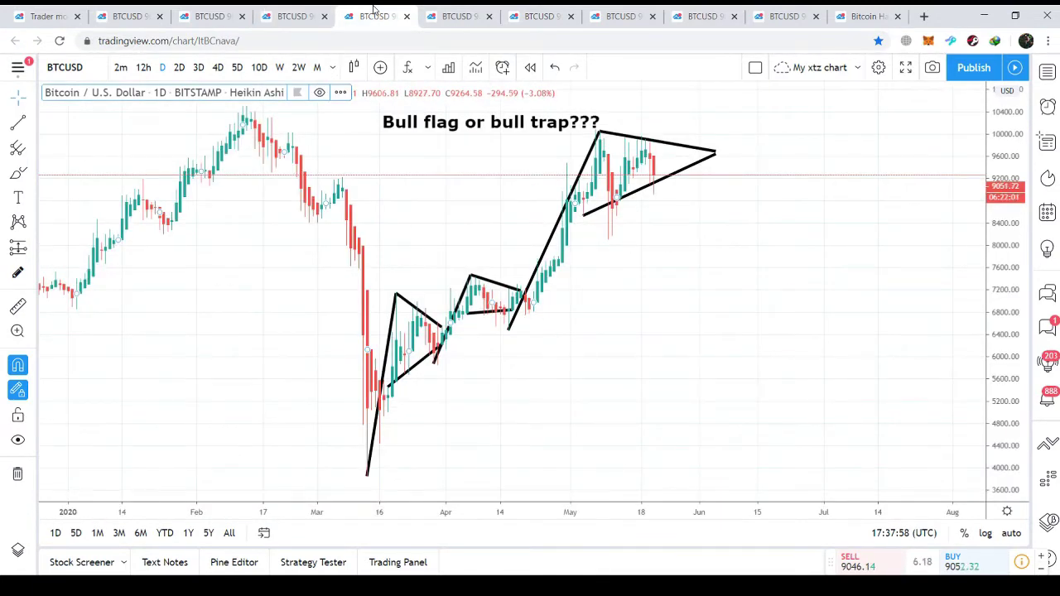
click(294, 16)
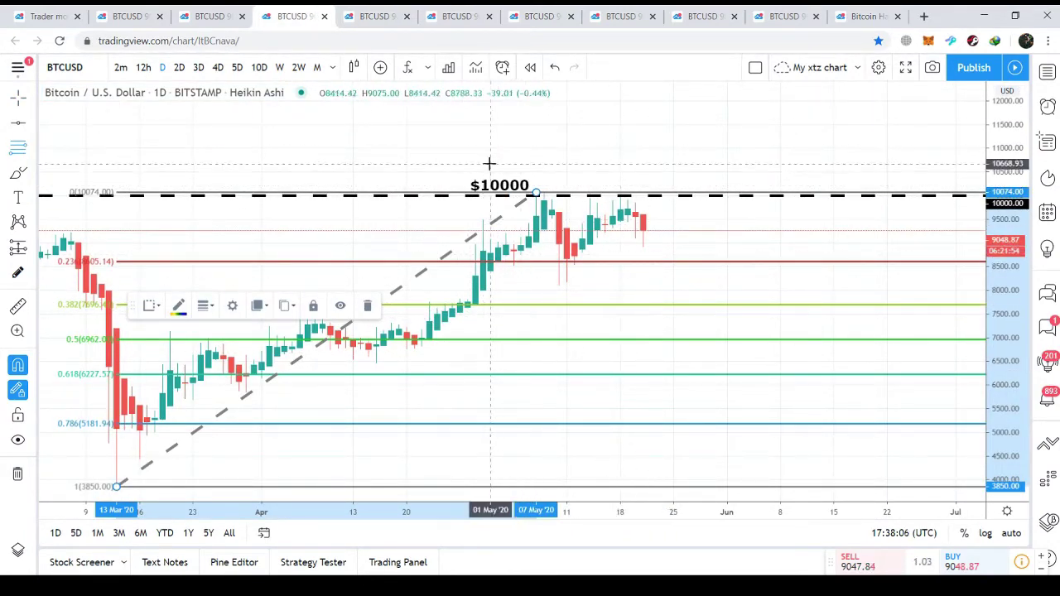
key(ctrl+Tab)
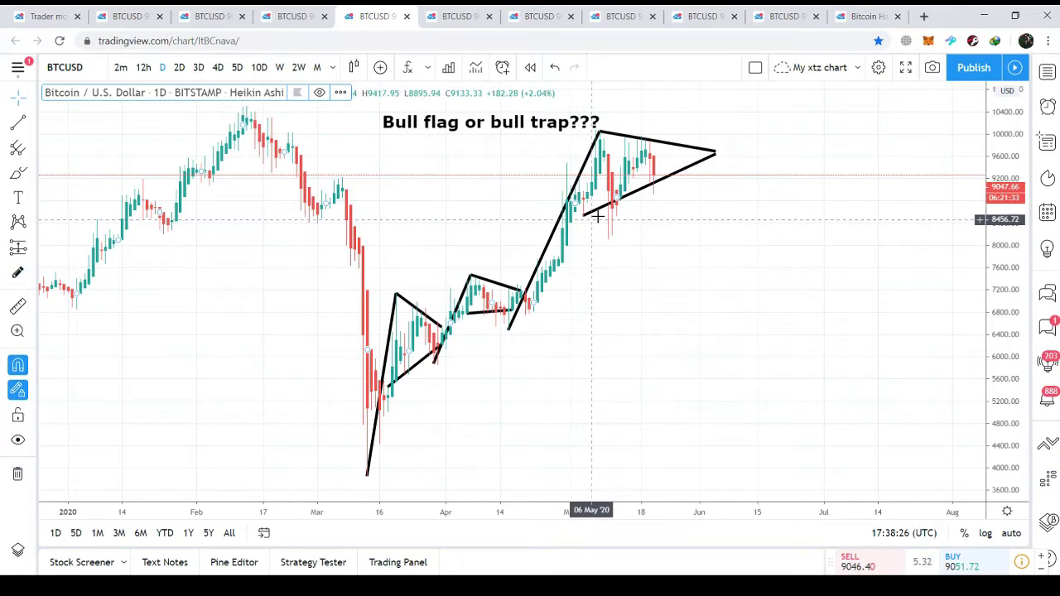
click(472, 16)
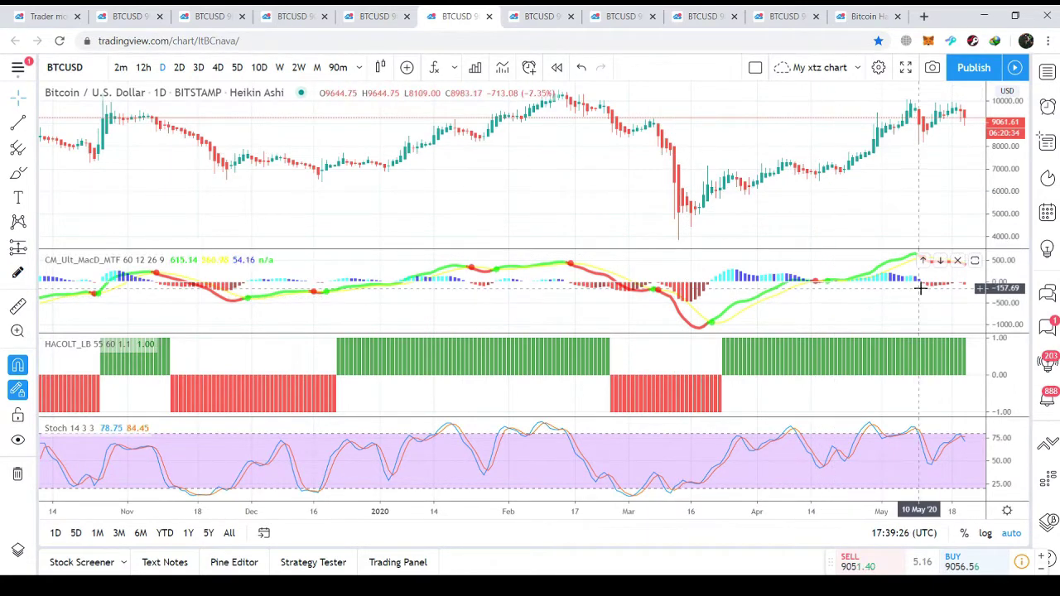
scroll(850, 306, right, 3)
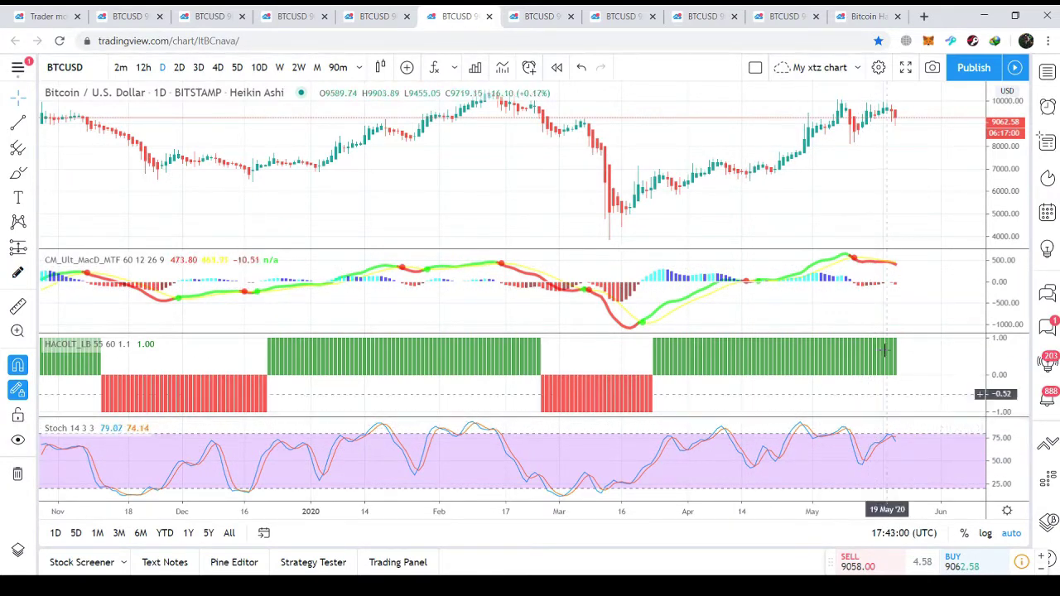
- Maximize and restore the MACD pane, then show the rising-channel chart with 50/200 SMAs
double_click(894, 294)
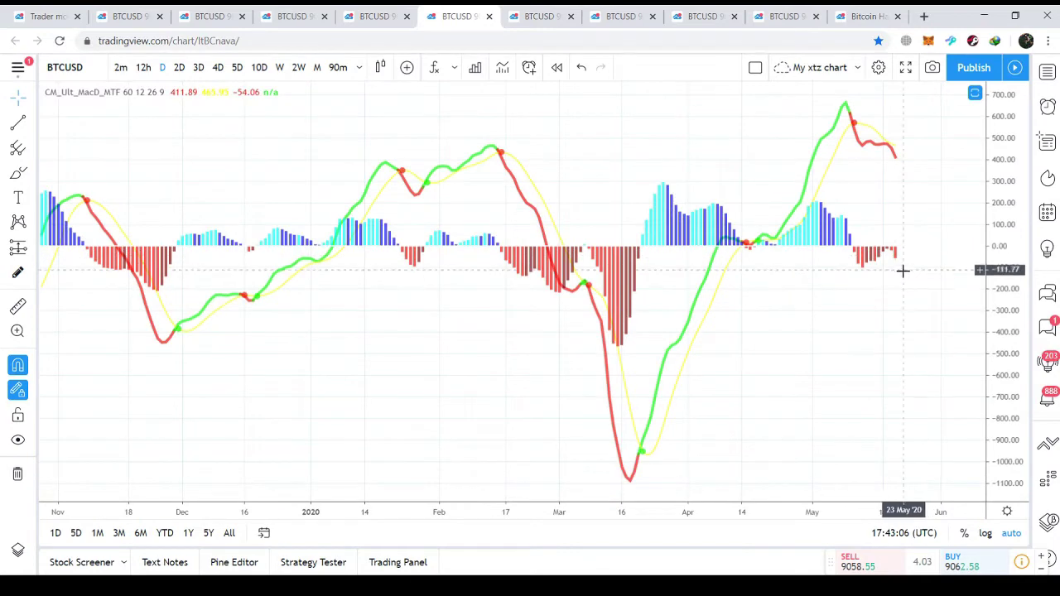
double_click(884, 216)
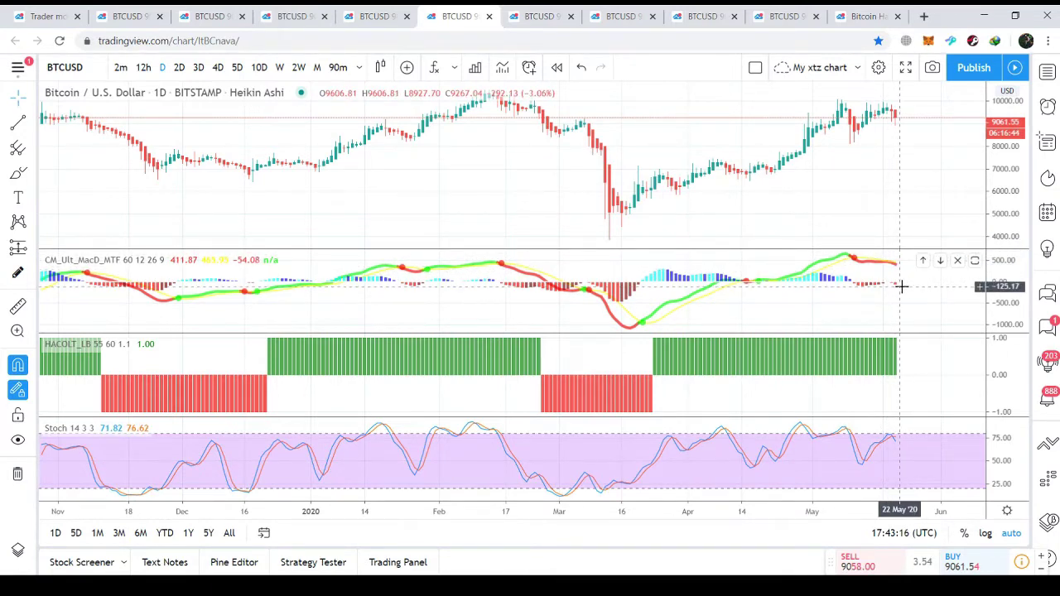
click(545, 12)
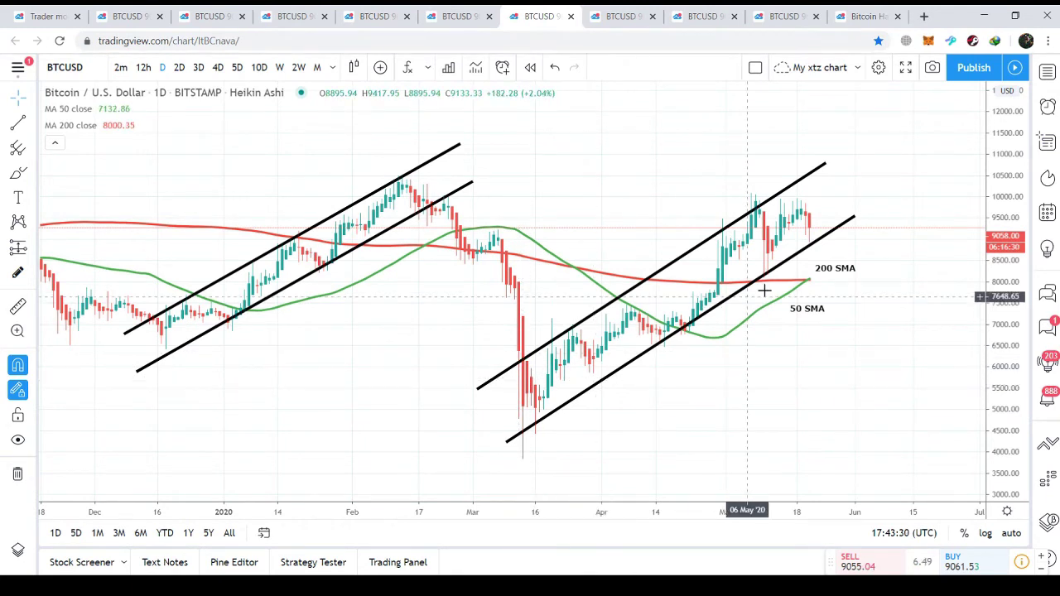
- Deselect the channel trend line and switch to the EMA 10 / EMA 21 chart
click(805, 265)
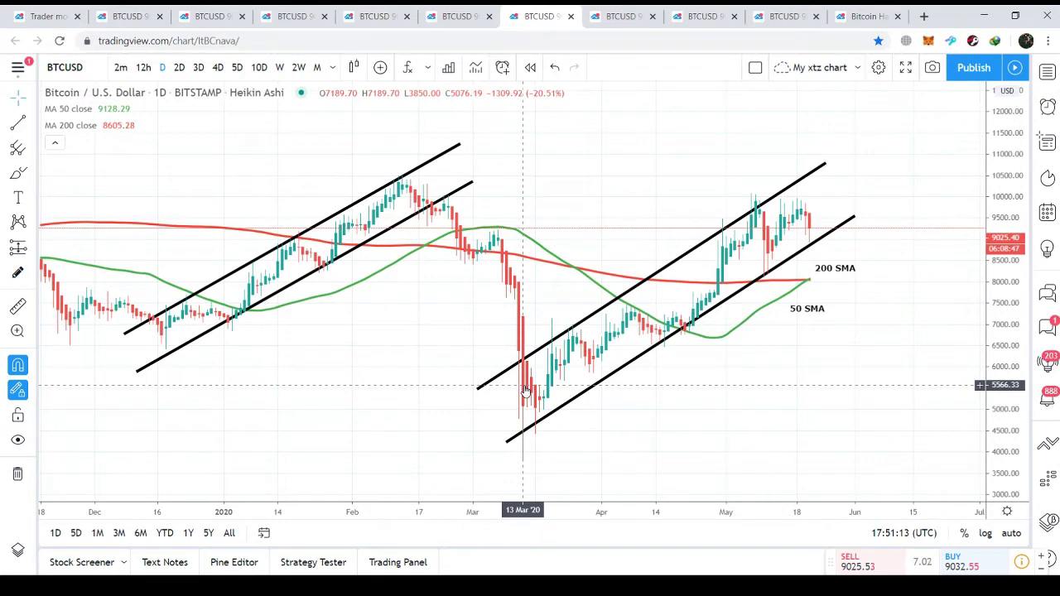
click(619, 10)
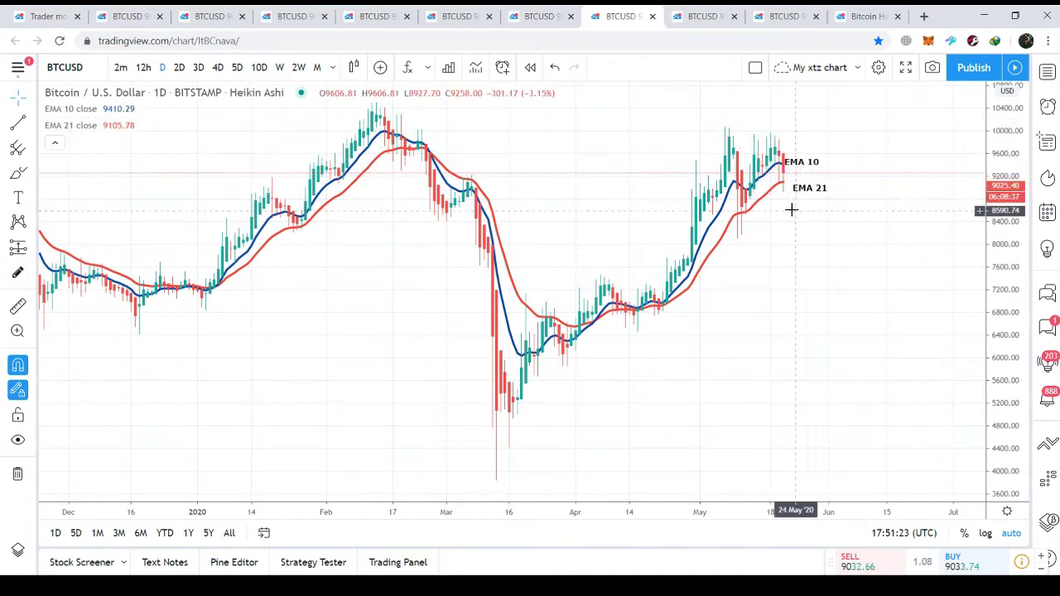
- Step past the bull flag and indicator charts to the rising-channel chart with 50 and 200 SMAs
click(365, 12)
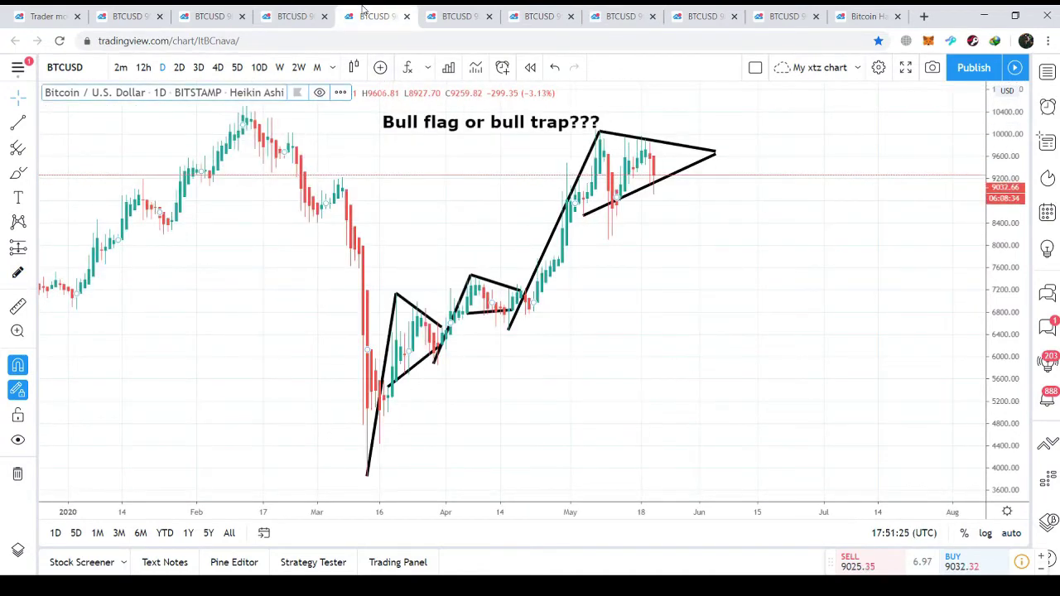
click(451, 13)
click(527, 13)
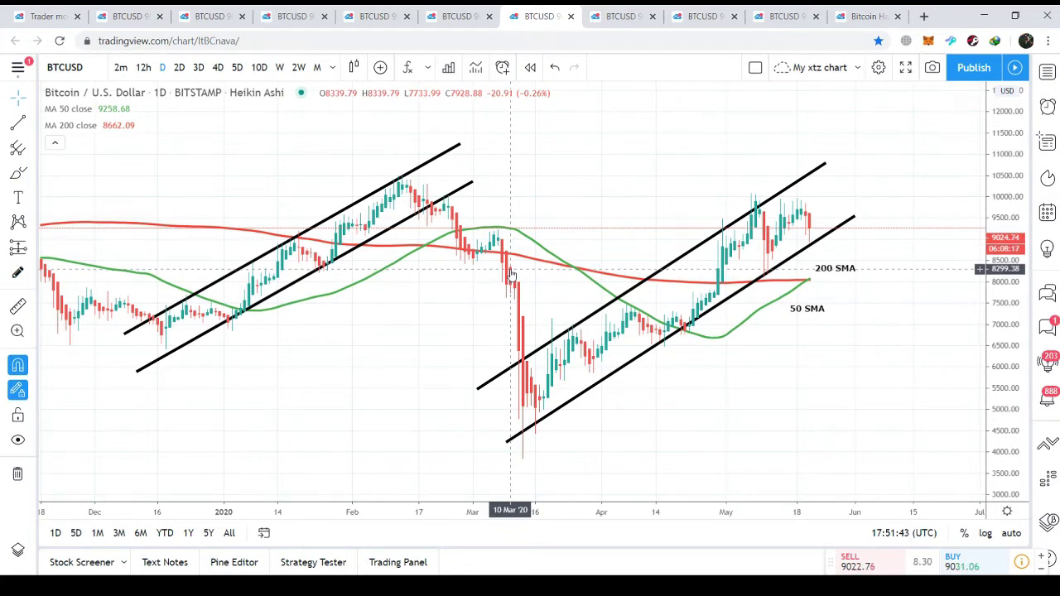
- Bring up the daily BTCUSD Heikin Ashi chart with labelled EMA 10 and EMA 21 lines
click(623, 9)
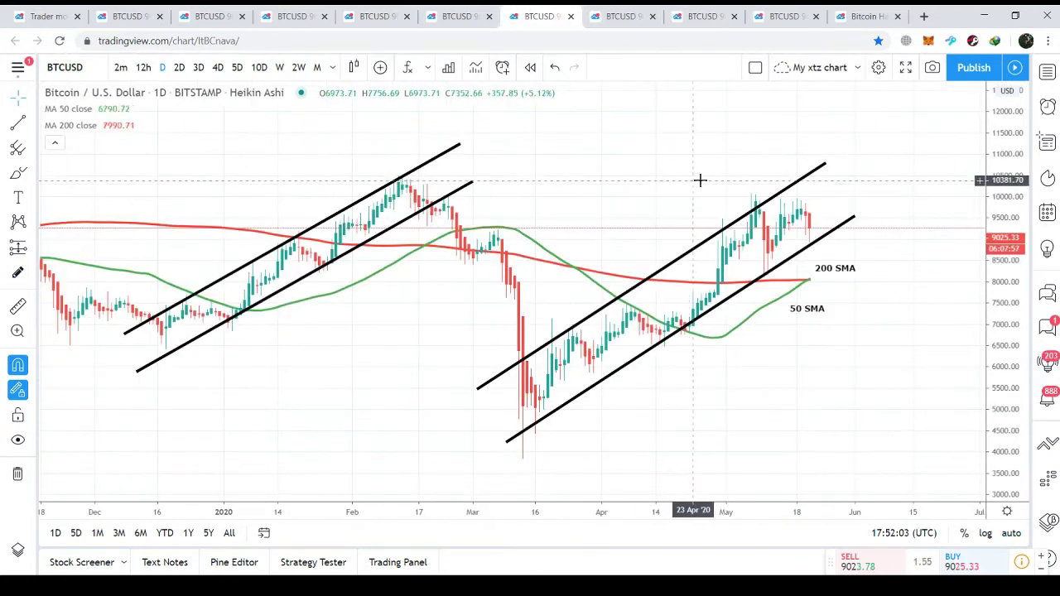
click(637, 10)
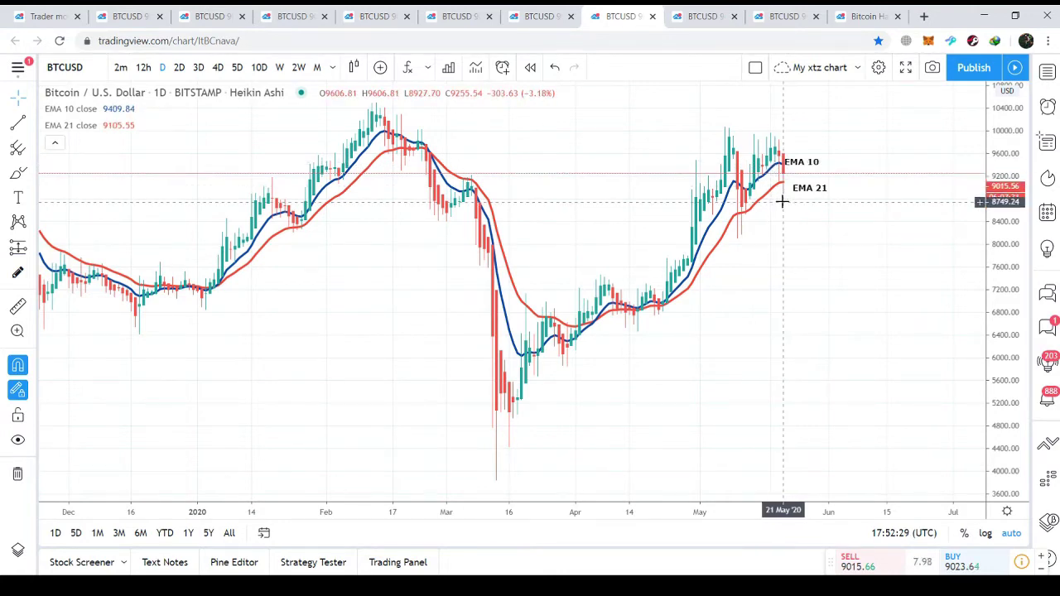
- Go back to the previous tab, where the 50 SMA converges on the 200 SMA near 8048
key(ctrl+shift+Tab)
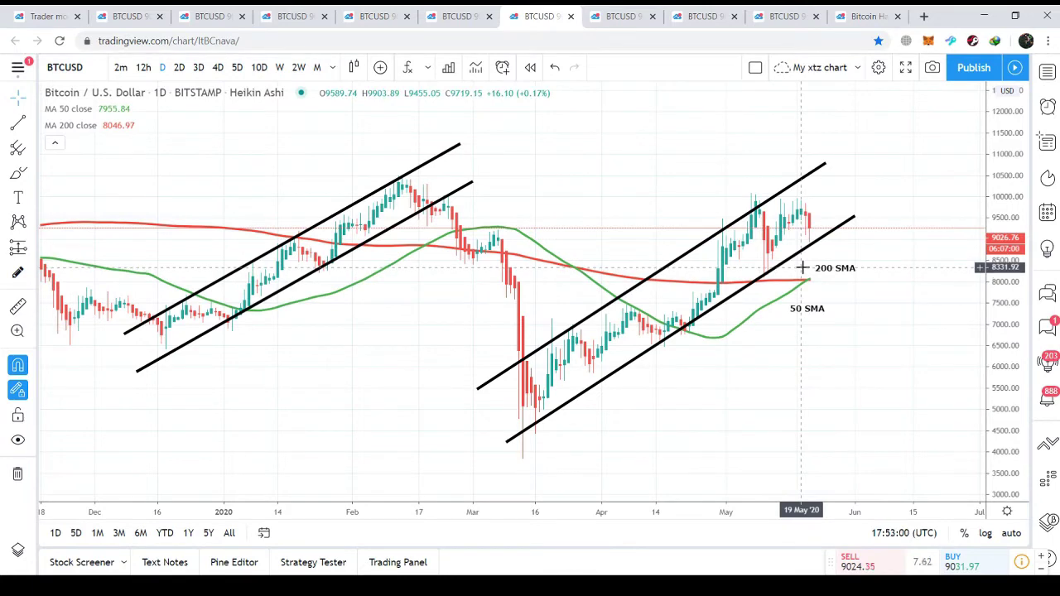
- Open the weekly BTCUSD descending-channel chart and shift its visible time range slightly
click(625, 15)
click(683, 12)
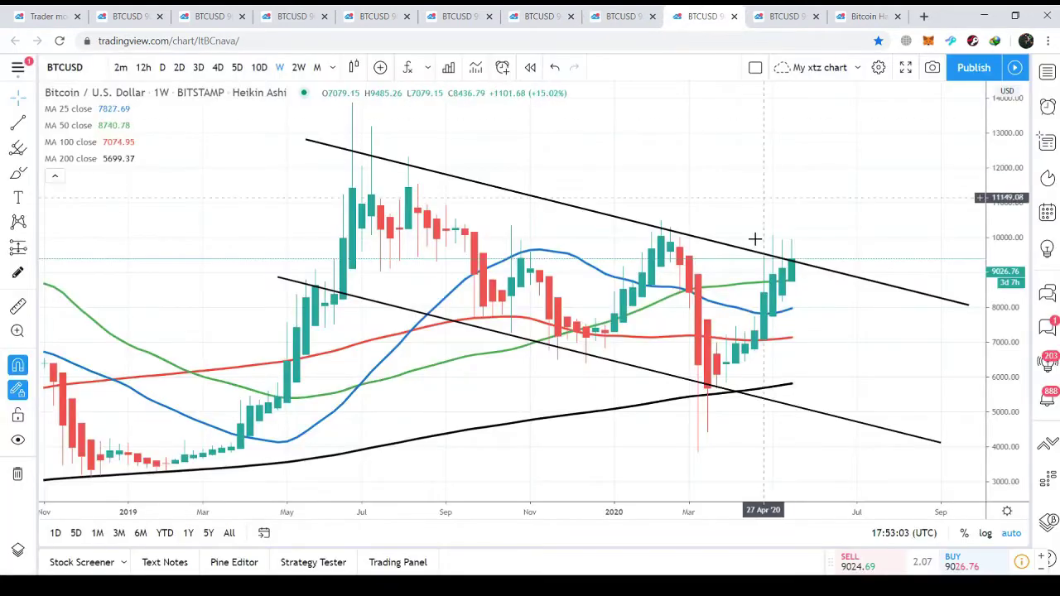
drag(714, 180, 587, 166)
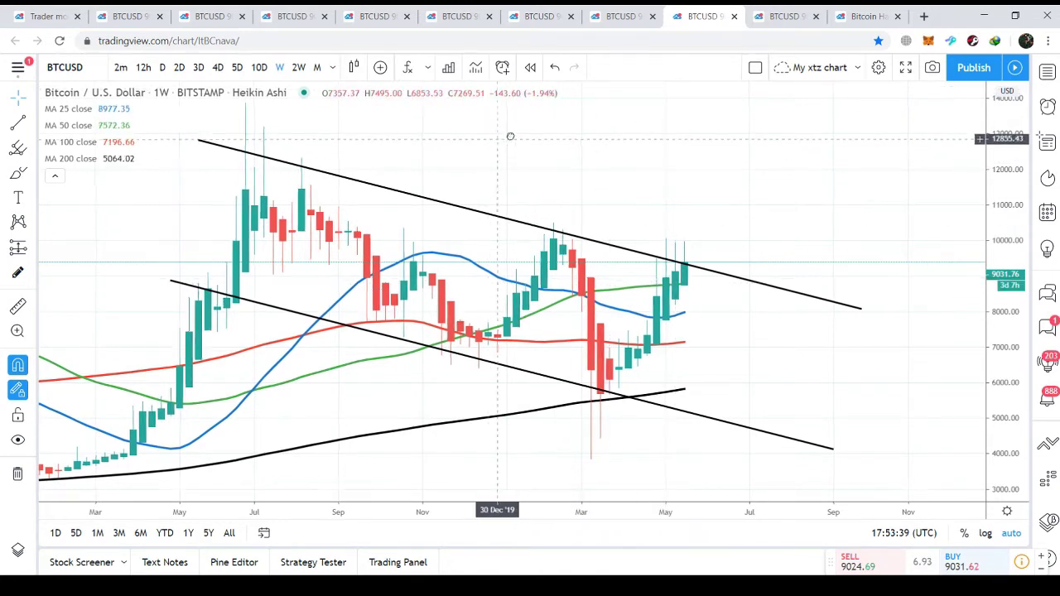
drag(494, 135, 929, 103)
drag(303, 144, 869, 141)
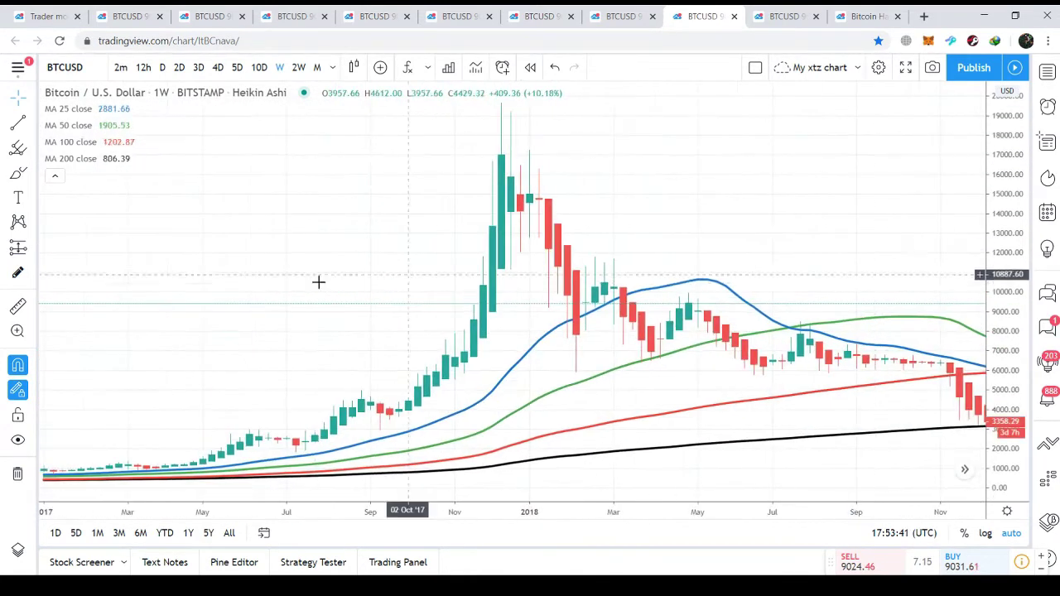
drag(317, 282, 444, 256)
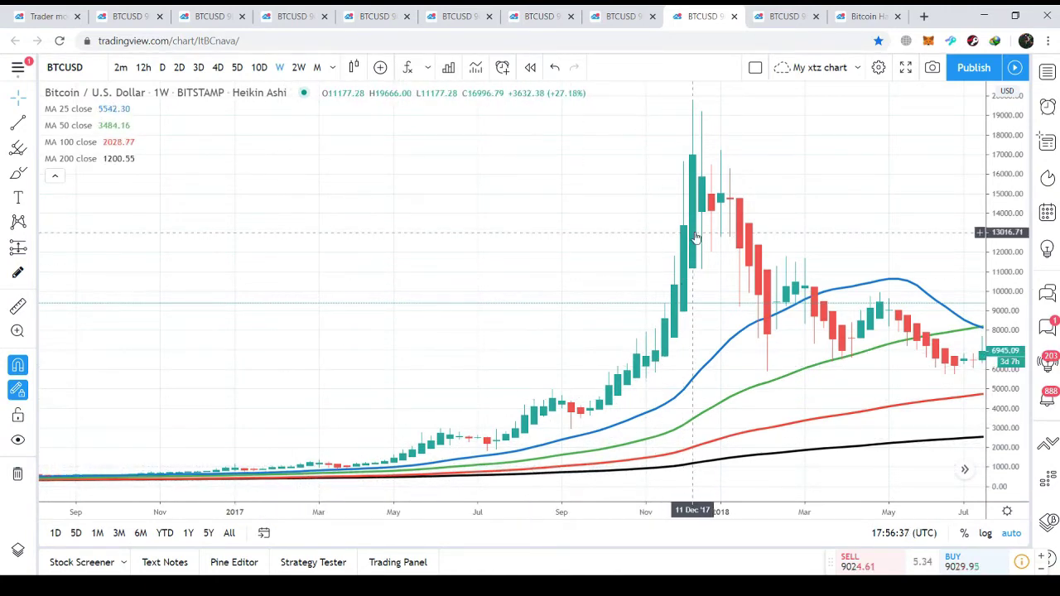
mouse_move(911, 165)
mouse_down()
mouse_move(445, 146)
mouse_move(237, 151)
mouse_up()
mouse_move(525, 161)
mouse_down()
mouse_move(366, 203)
mouse_move(178, 187)
mouse_up()
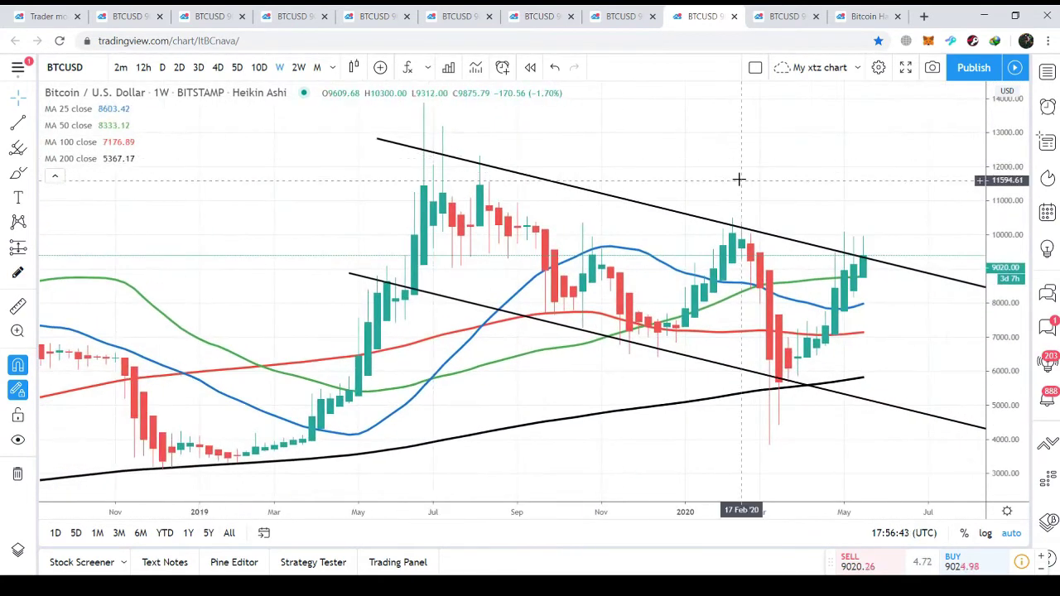
drag(739, 179, 525, 185)
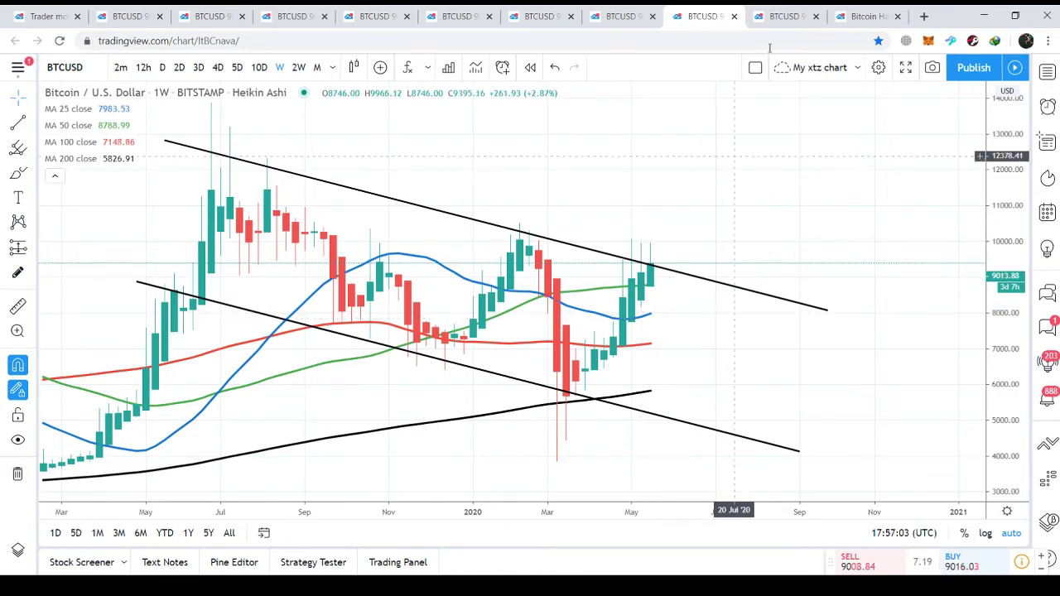
- Show the daily chart with the $10000 resistance line and the $9000–$9500 resistance block
click(771, 18)
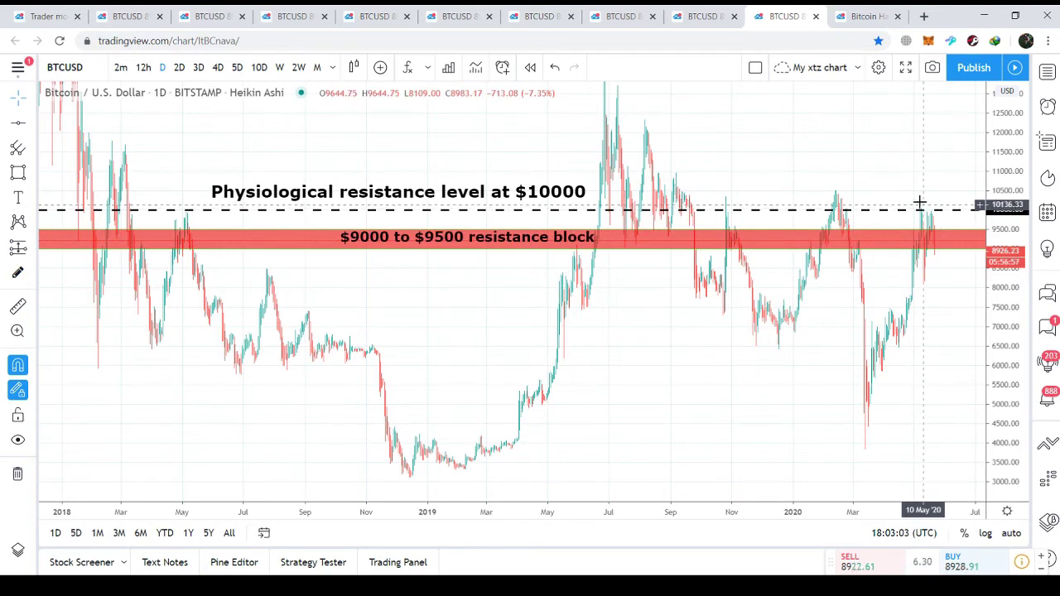
- Open the 'Bitcoin Has Completed Gartley Move' idea showing the $7231–$5424 buy zone
click(861, 14)
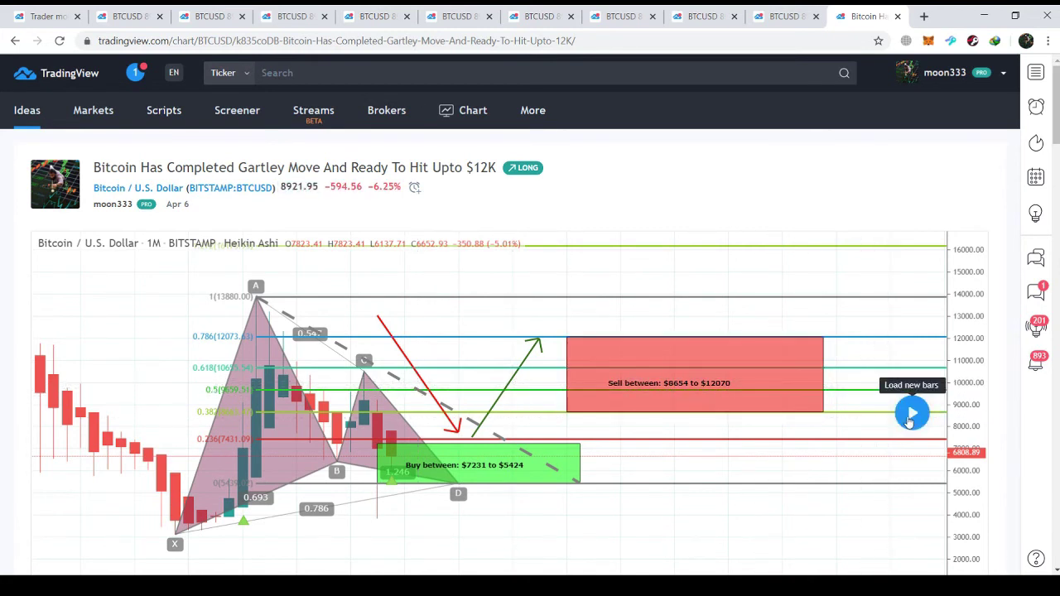
- Load the new bars onto the Gartley chart, projecting a rise toward the 0.786 level at 12073
click(911, 414)
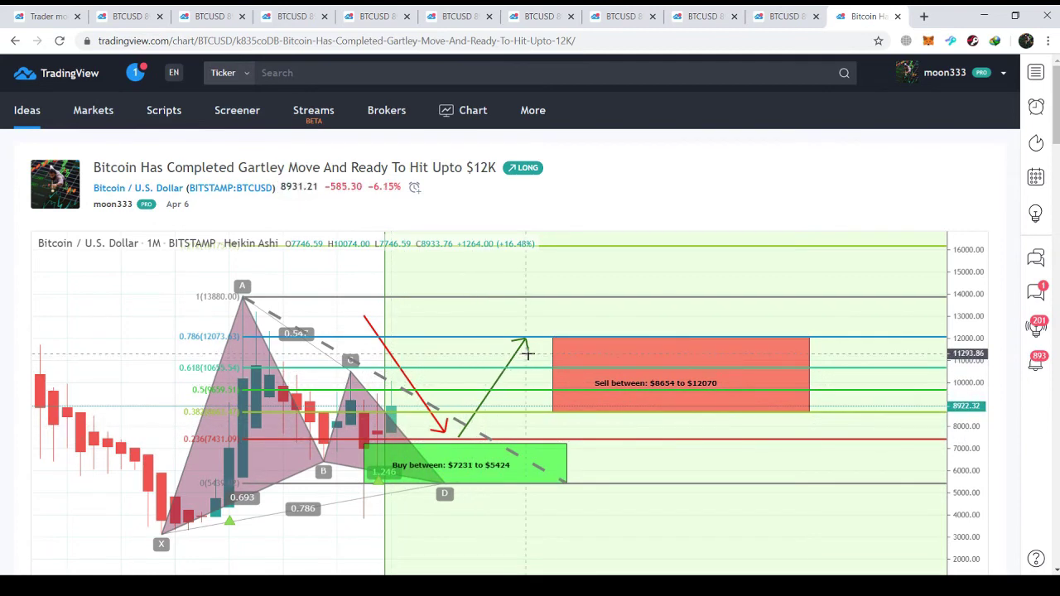
click(540, 8)
- Cycle through the EMA, indicator and SMA channel charts back to the weekly descending-channel chart
click(611, 8)
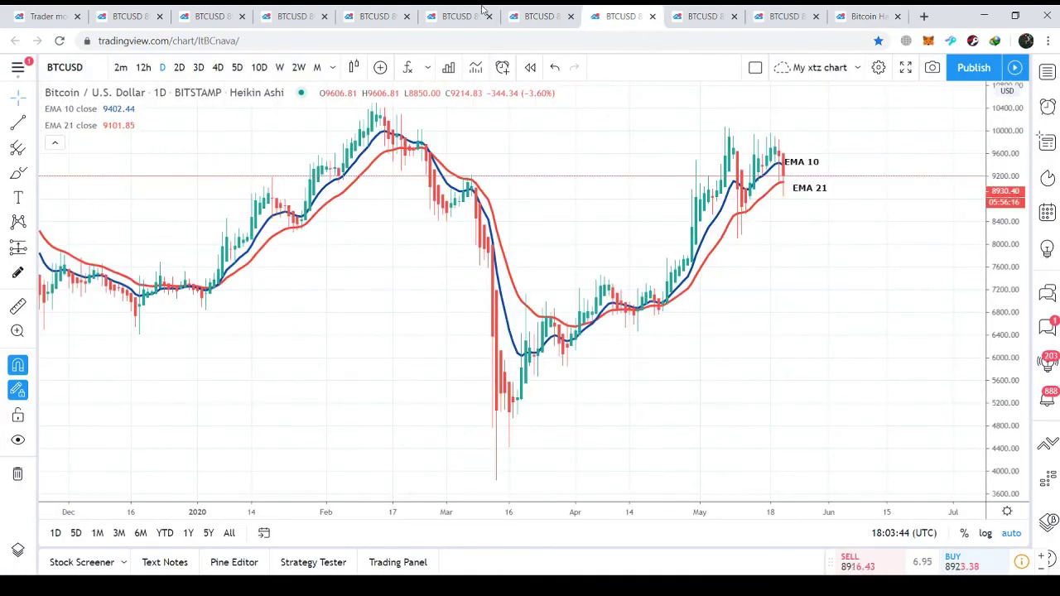
click(463, 12)
click(538, 12)
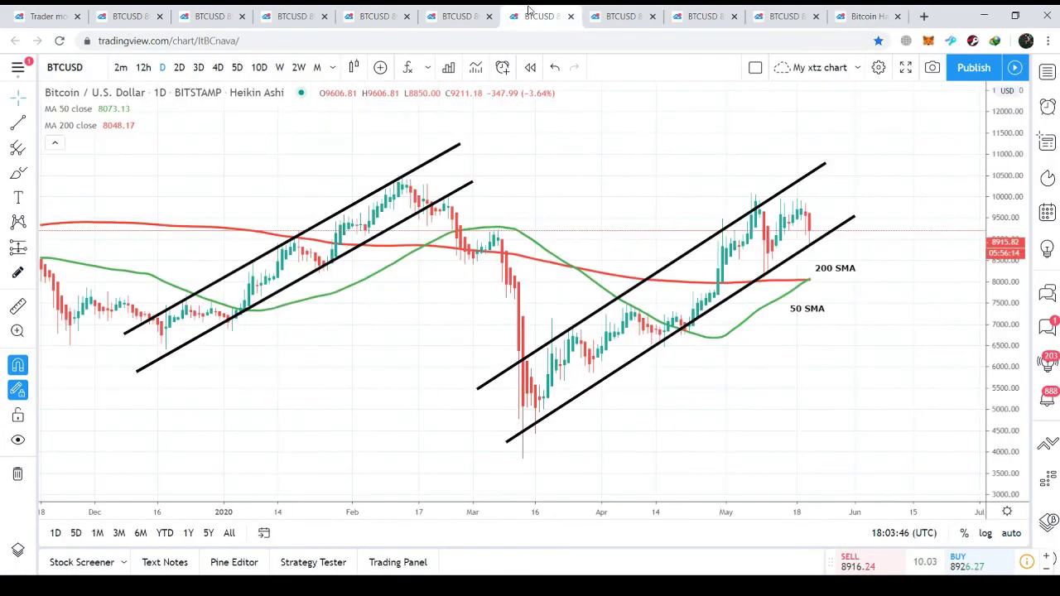
click(638, 13)
click(703, 12)
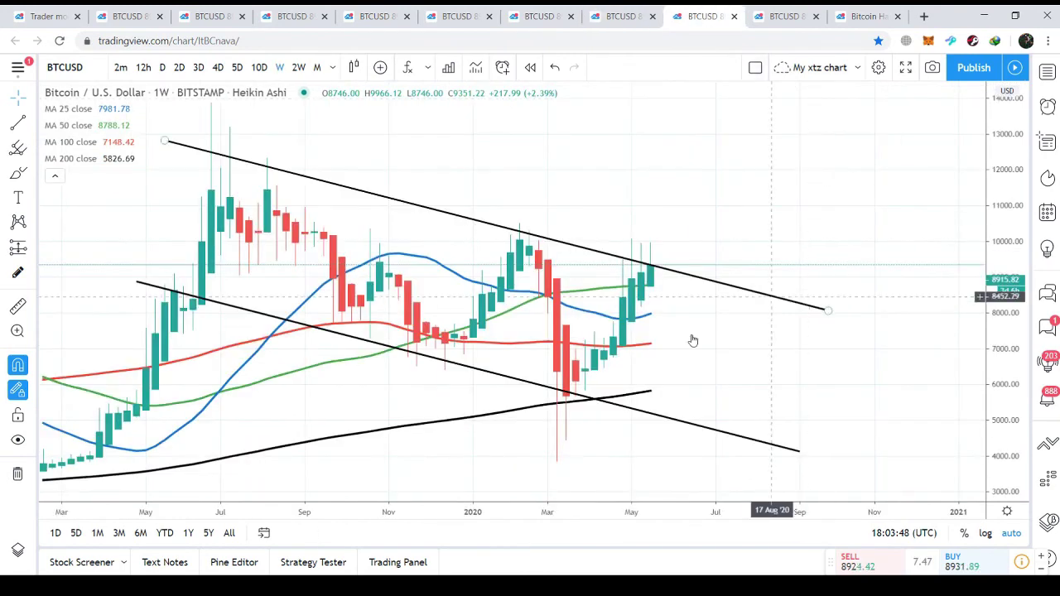